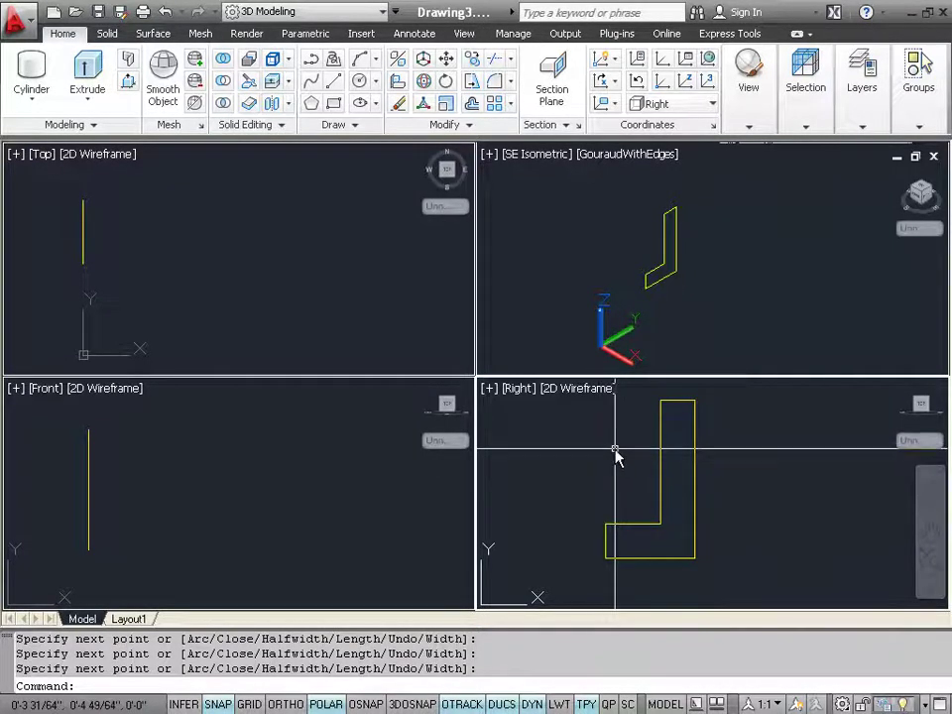
# - Extrude the L-shaped profile 3 units with EXT, then undo and redo the extrusion
pyautogui.write('ext')
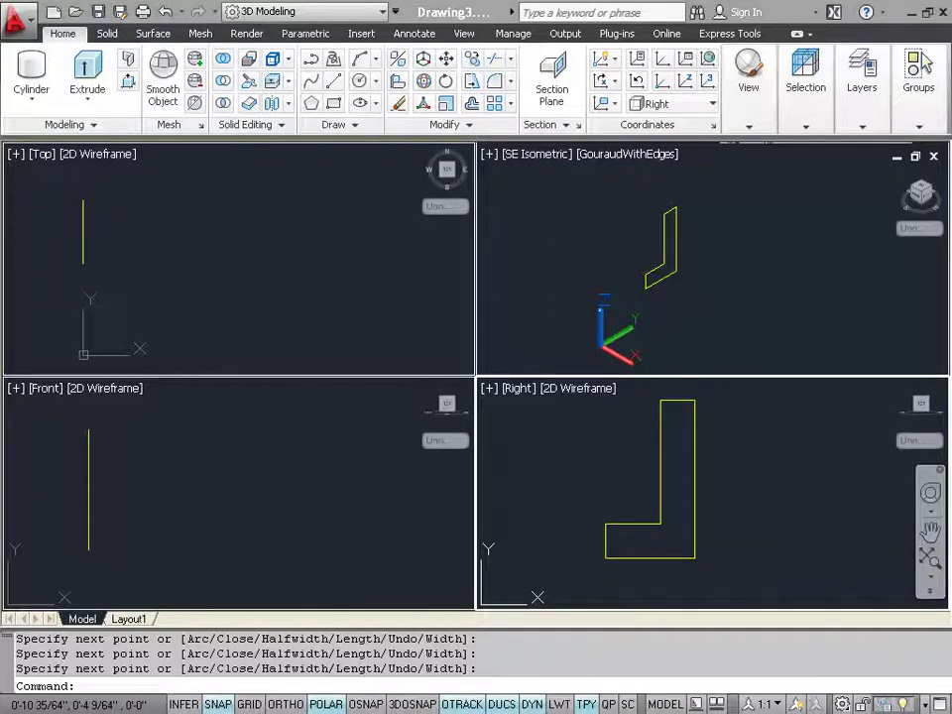
pyautogui.press('Return')
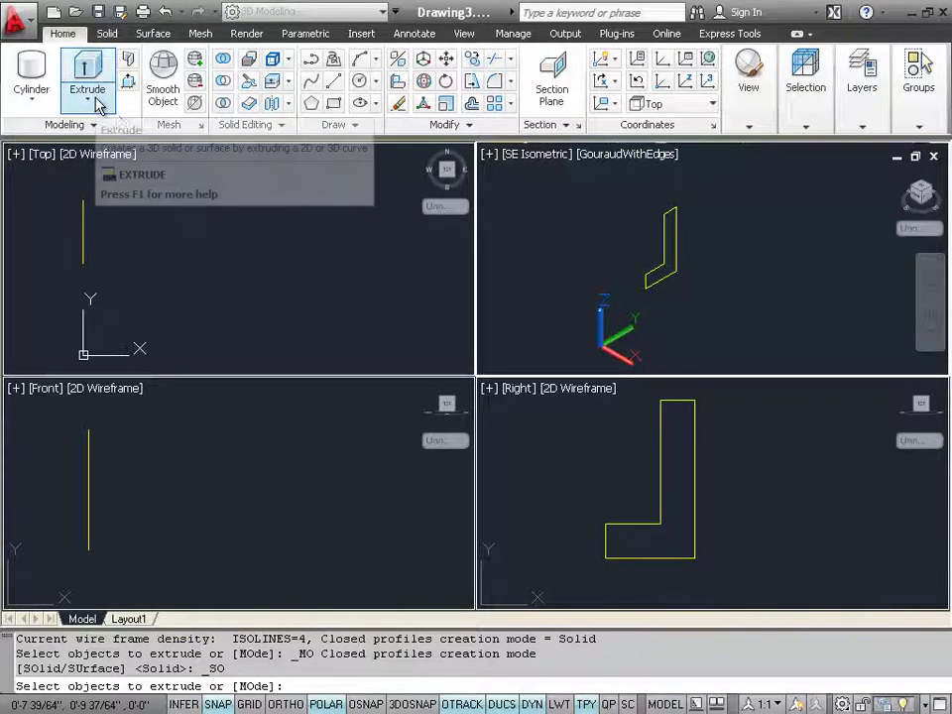
pyautogui.click(660, 436)
pyautogui.press('Return')
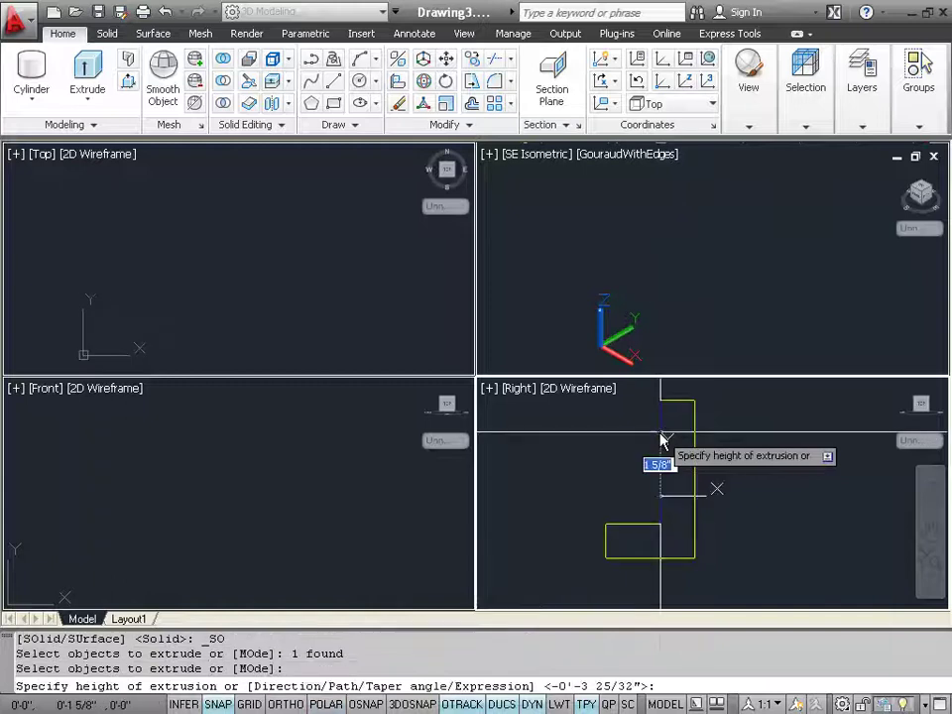
pyautogui.write('3')
pyautogui.press('Return')
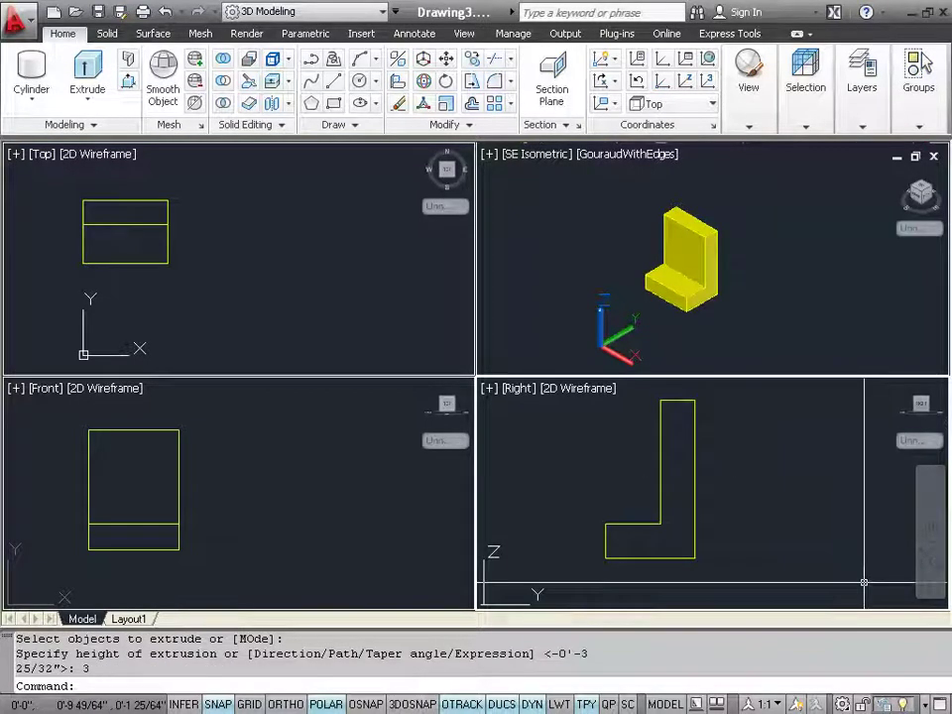
pyautogui.hotkey('ctrl', 'z')
pyautogui.hotkey('ctrl', 'y')
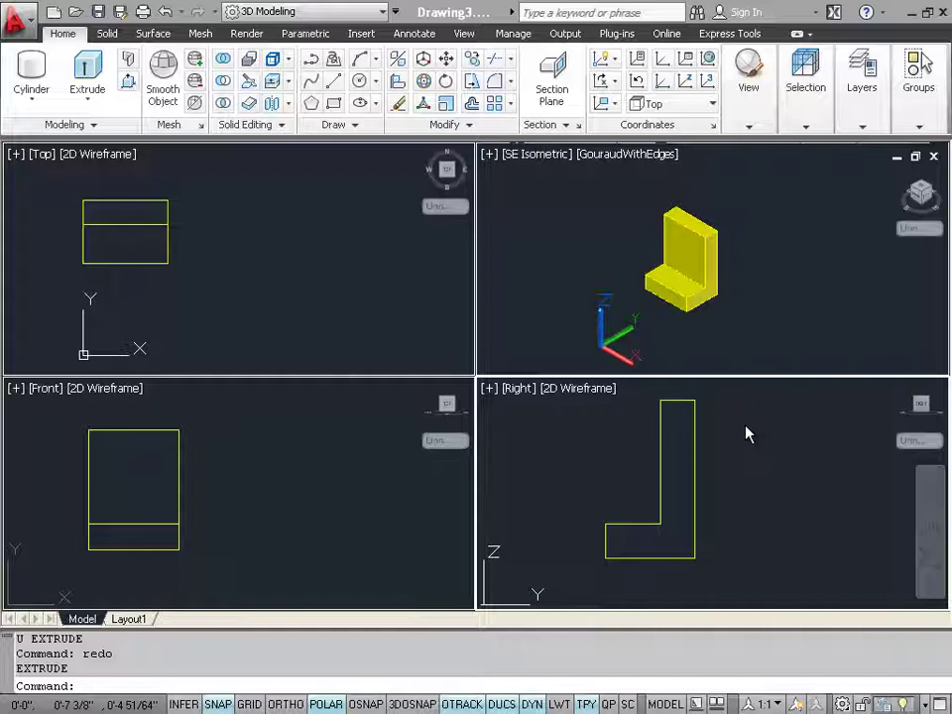
# - Make the SE Isometric viewport active and zoom in on the L-bracket
pyautogui.click(744, 275)
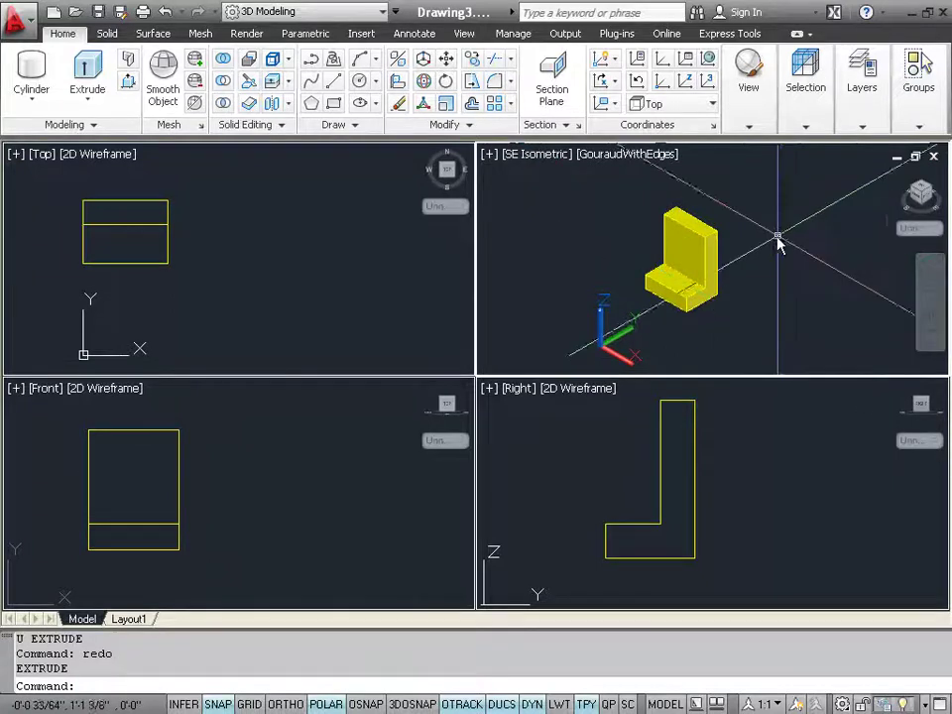
pyautogui.scroll(4, 746, 270)
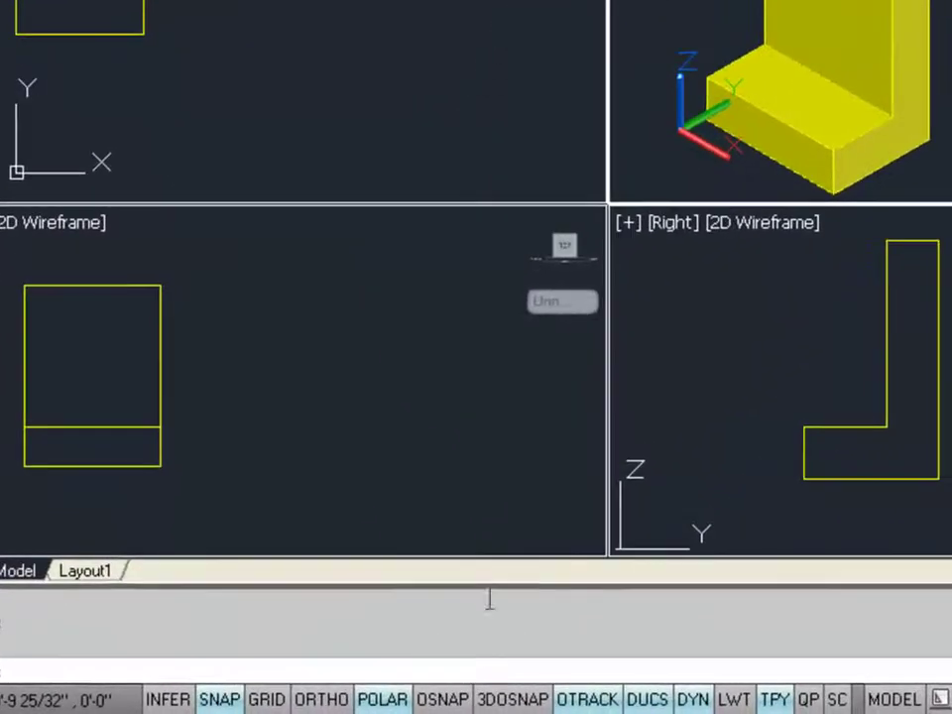
# - Turn running object snap on with Midpoint as the only snap mode
pyautogui.rightClick(448, 701)
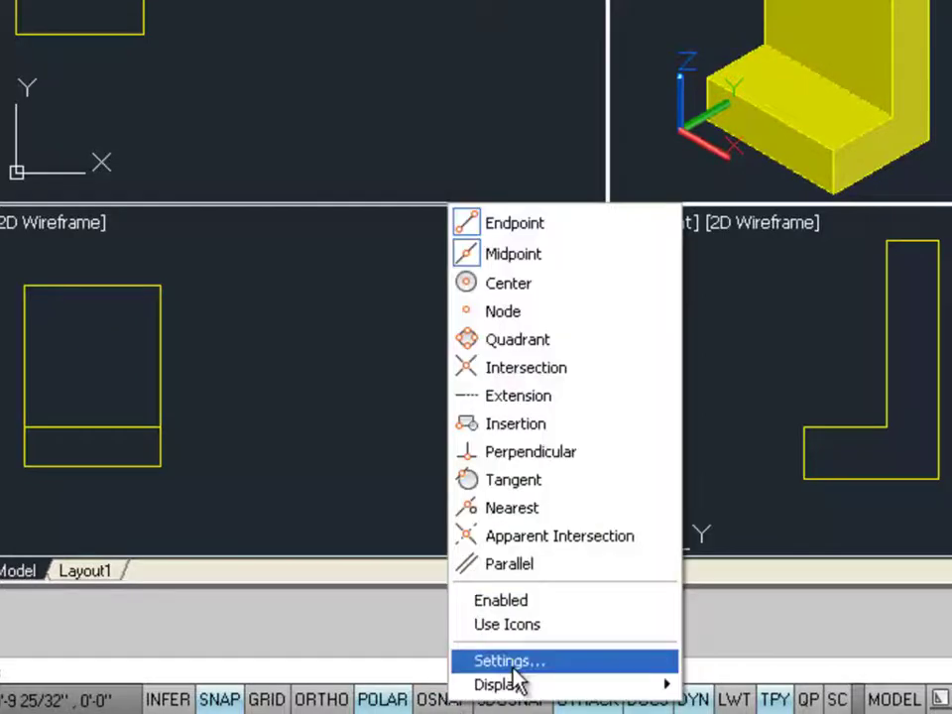
pyautogui.click(513, 667)
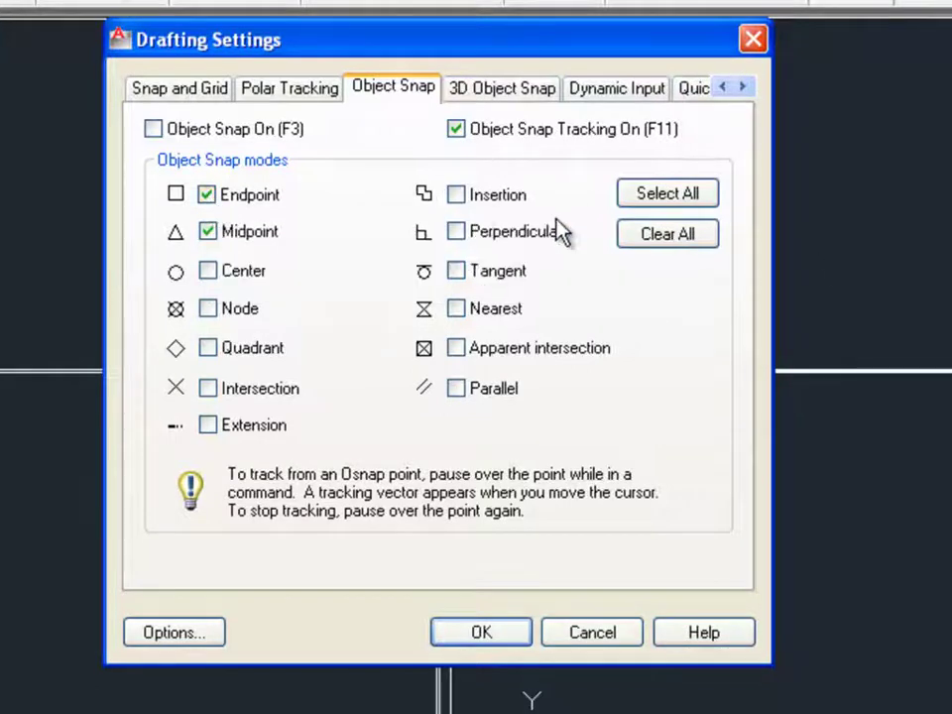
pyautogui.click(638, 235)
pyautogui.click(210, 235)
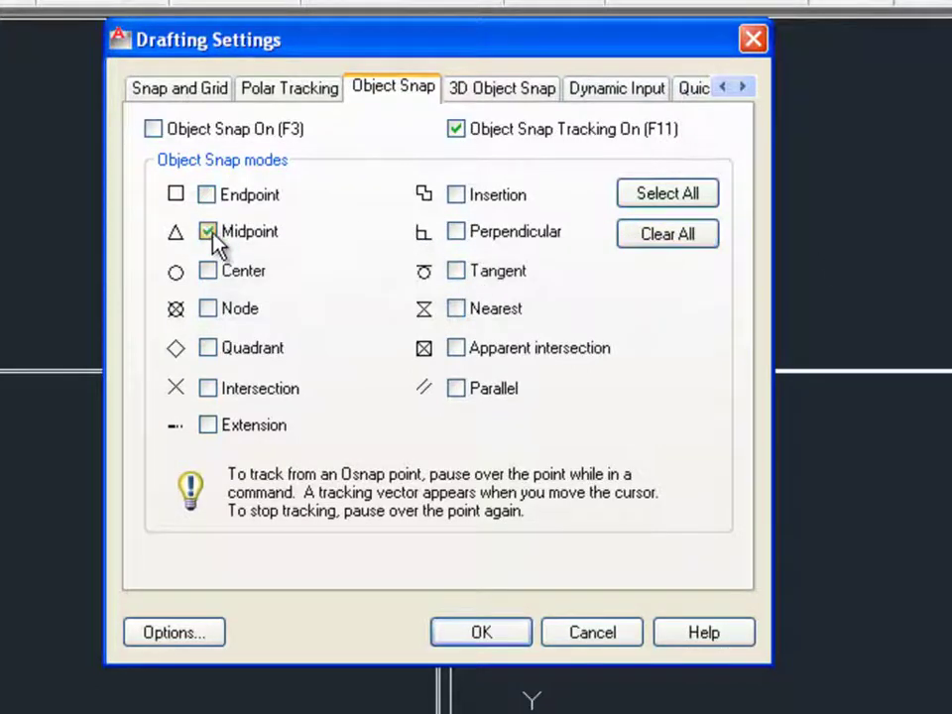
pyautogui.click(154, 130)
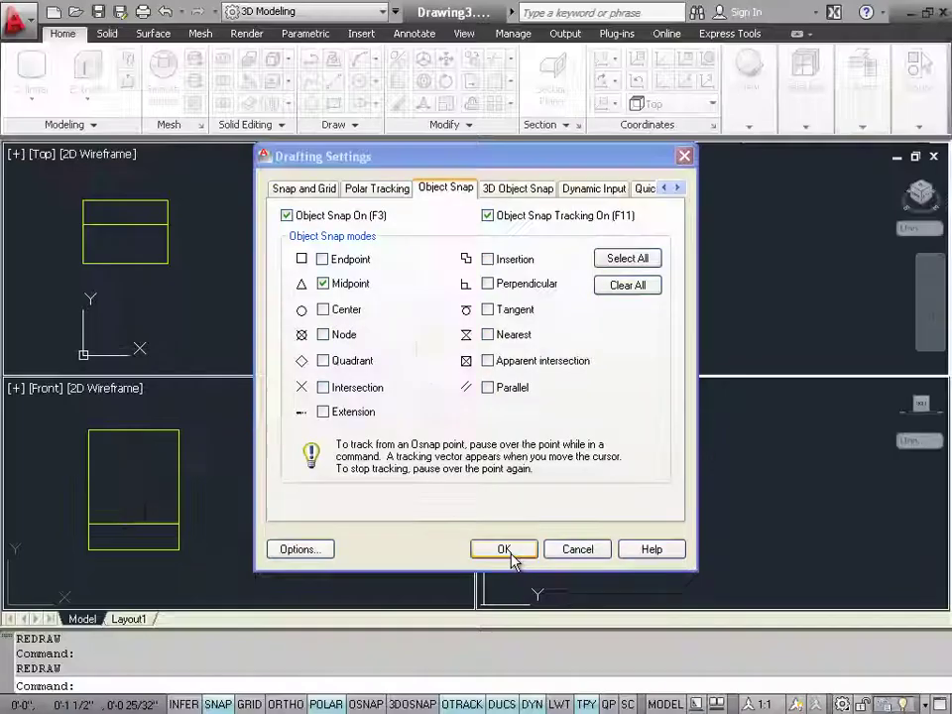
pyautogui.click(483, 633)
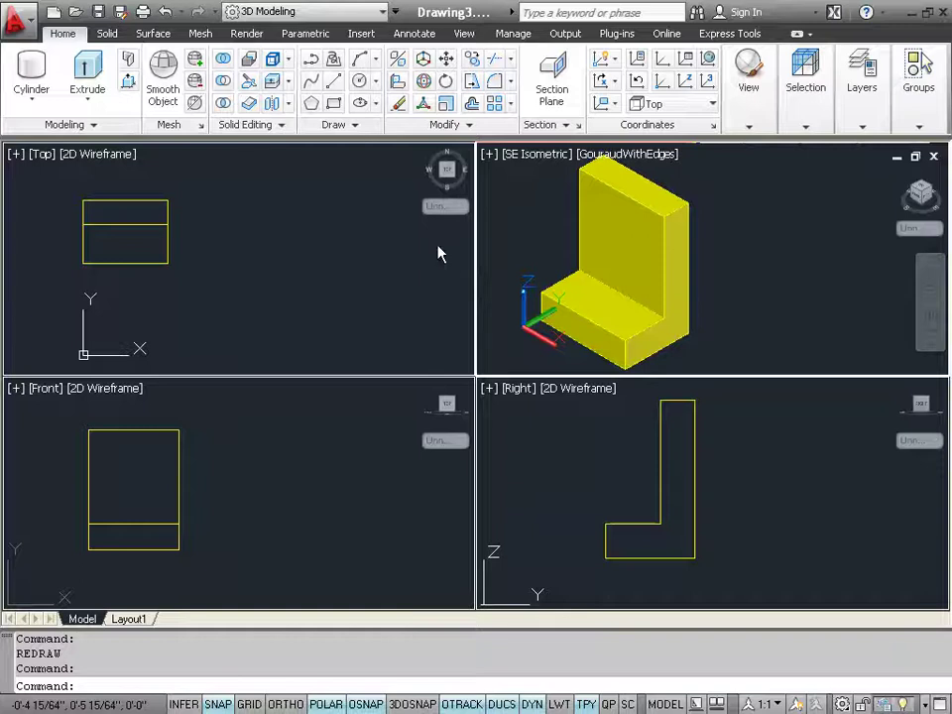
# - Create a cylinder of radius 7/16 centred on the upright face's midpoint, through the bracket
pyautogui.click(31, 79)
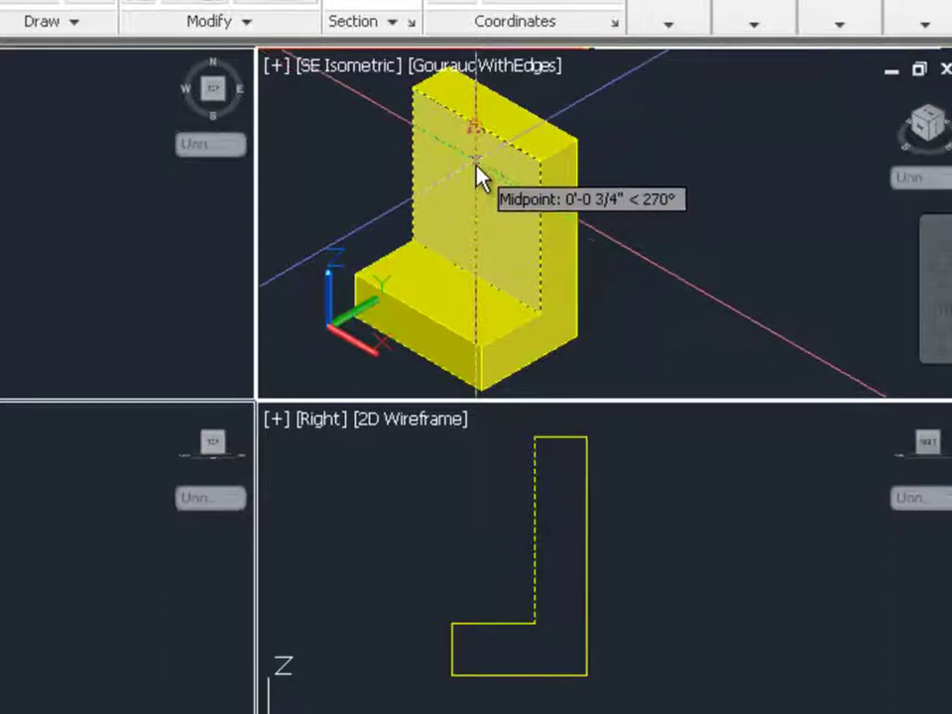
pyautogui.click(477, 171)
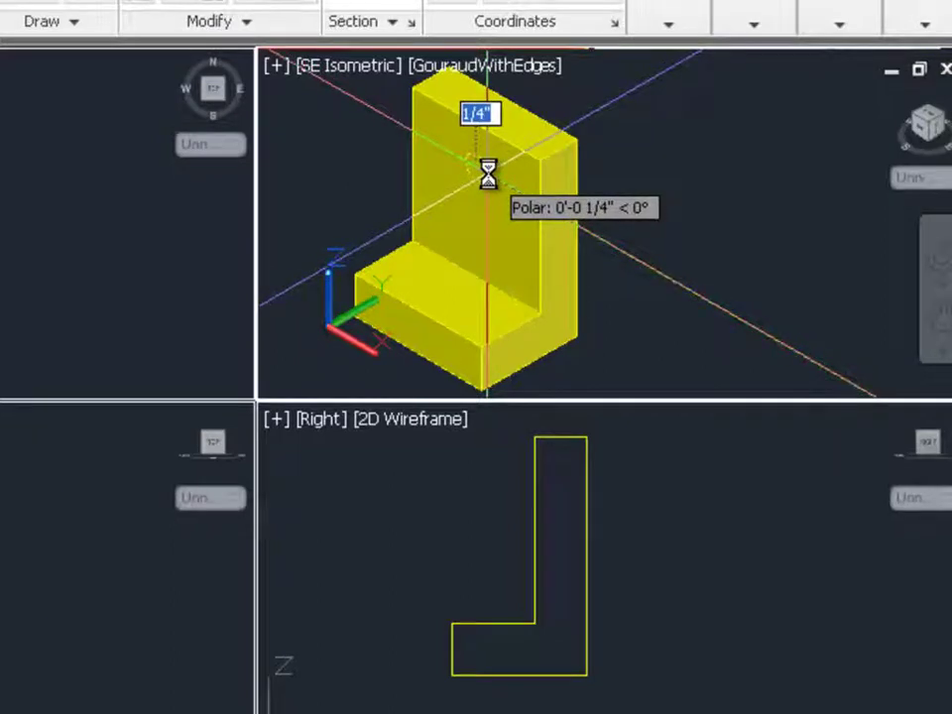
pyautogui.write('7/16')
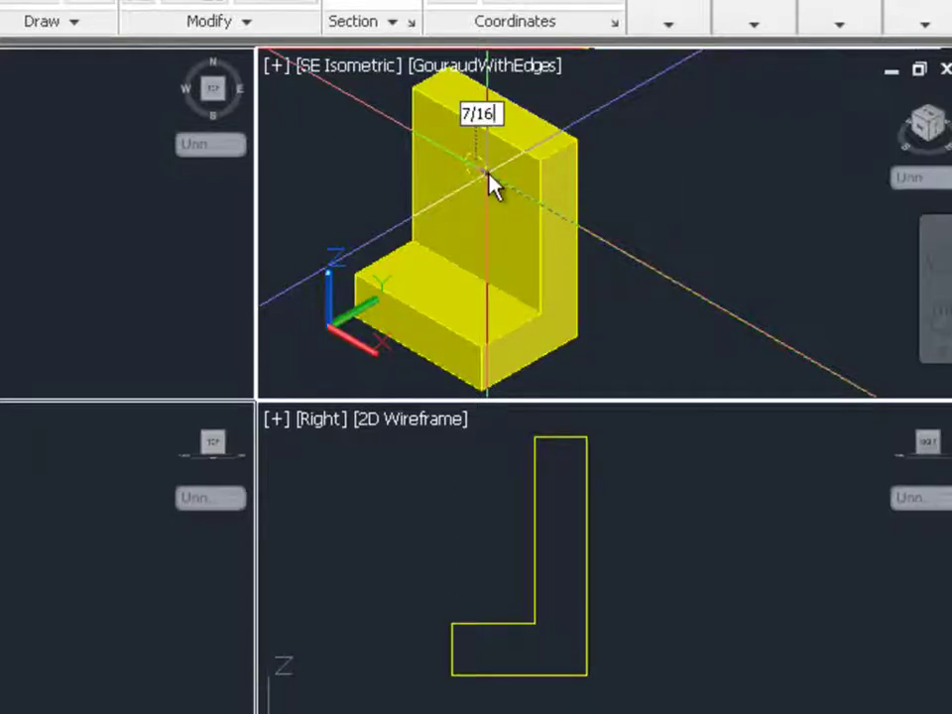
pyautogui.press('Return')
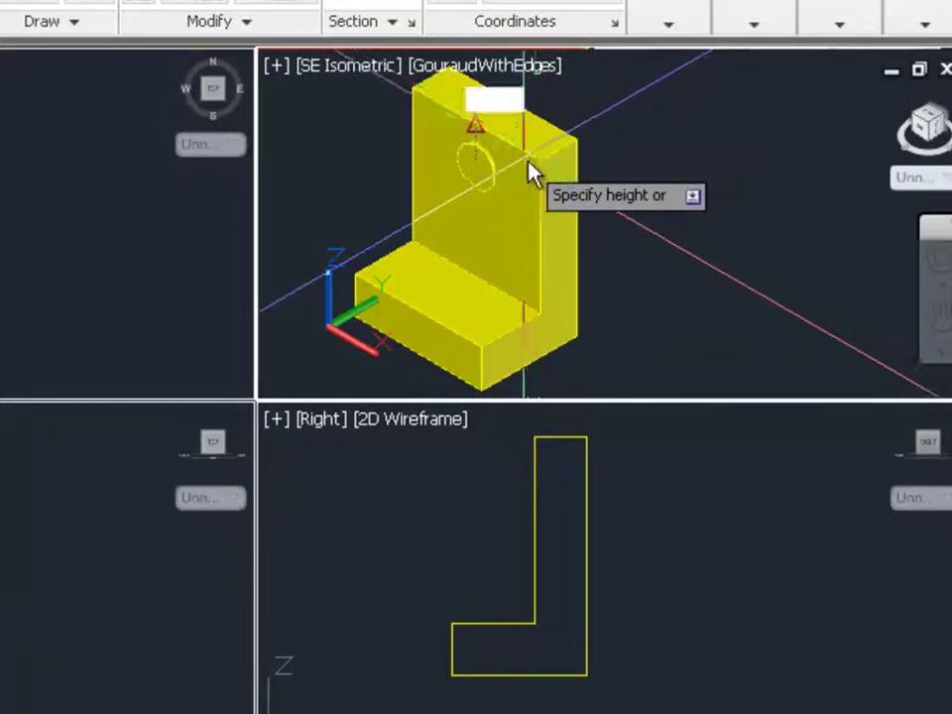
pyautogui.click(612, 149)
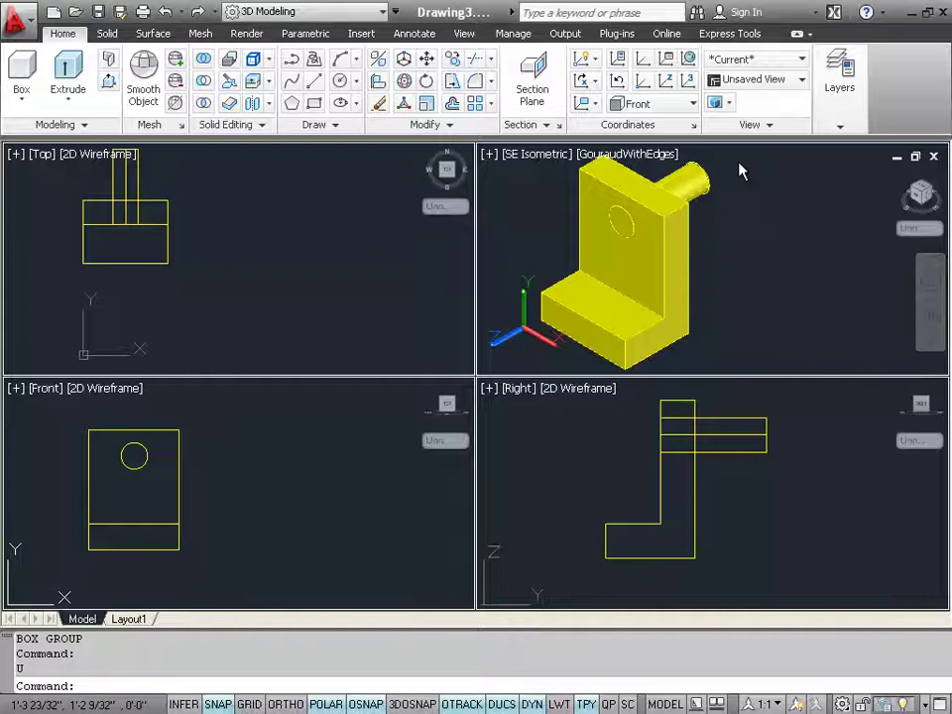
# - Zoom in and switch the SE Isometric viewport to the 2D Wireframe visual style
pyautogui.scroll(3, 729, 163)
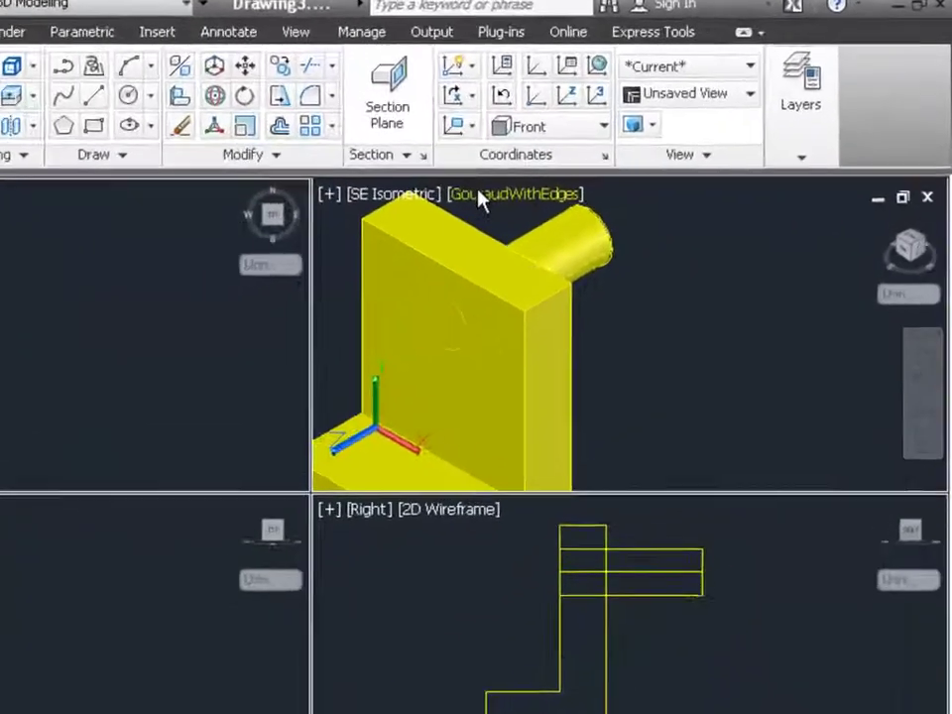
pyautogui.scroll(2, 479, 203)
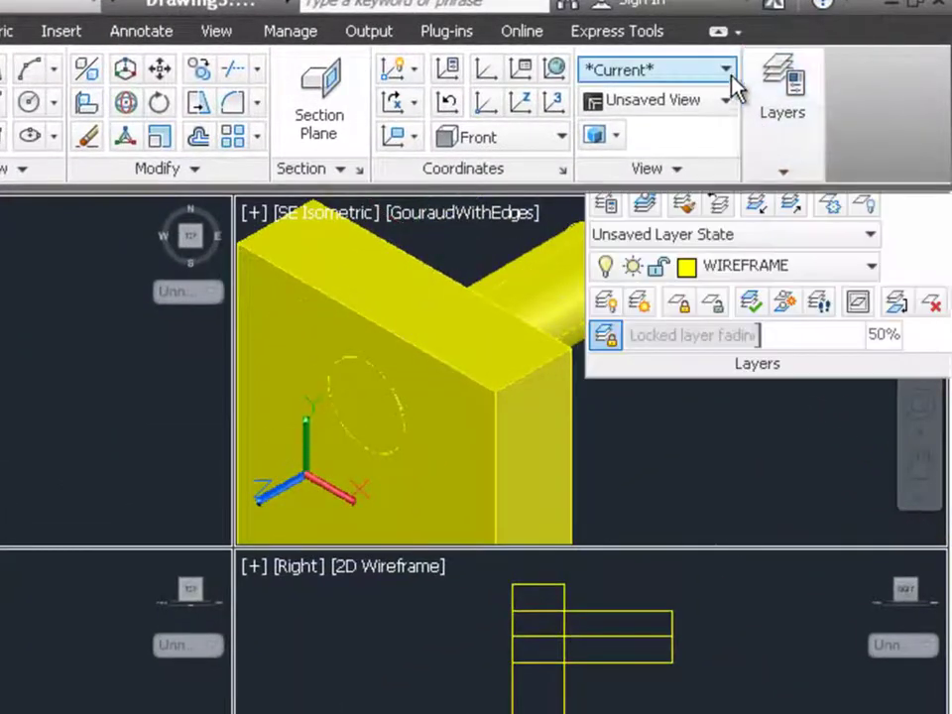
pyautogui.click(730, 75)
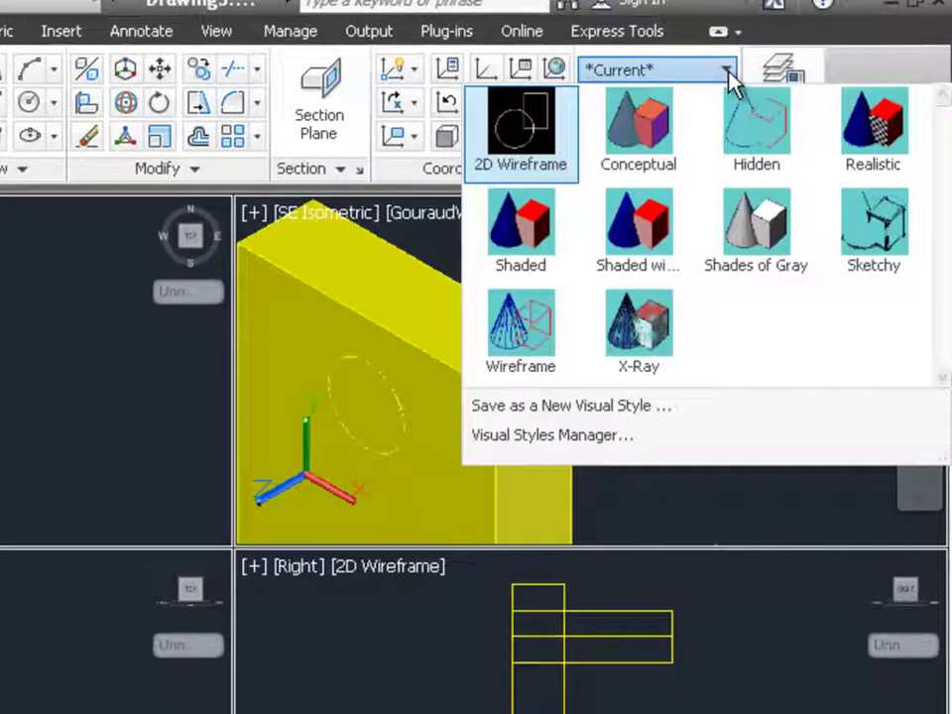
pyautogui.click(536, 153)
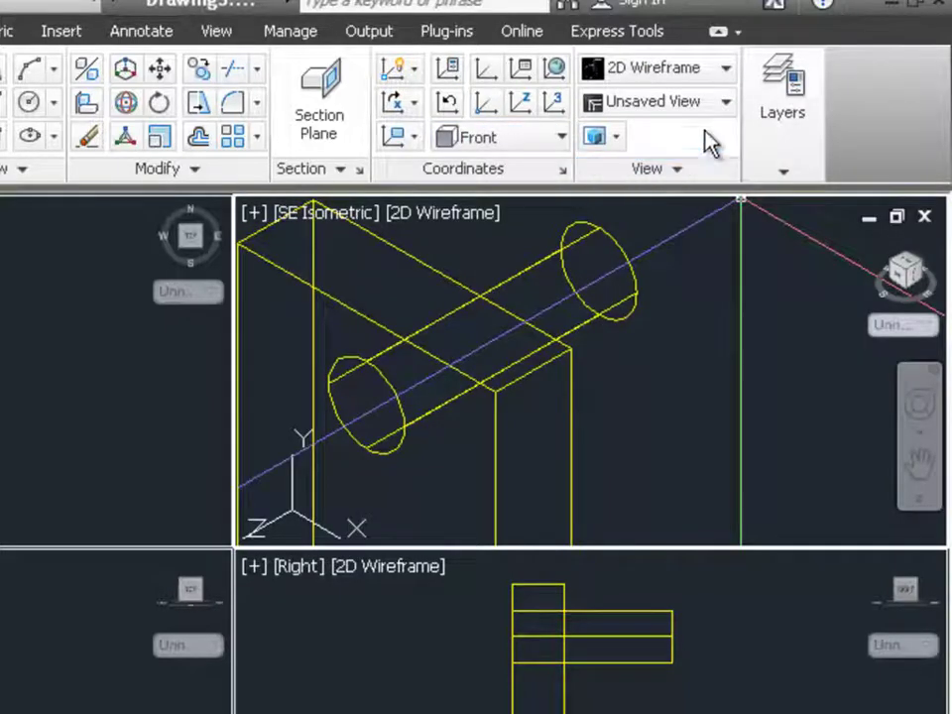
pyautogui.click(729, 71)
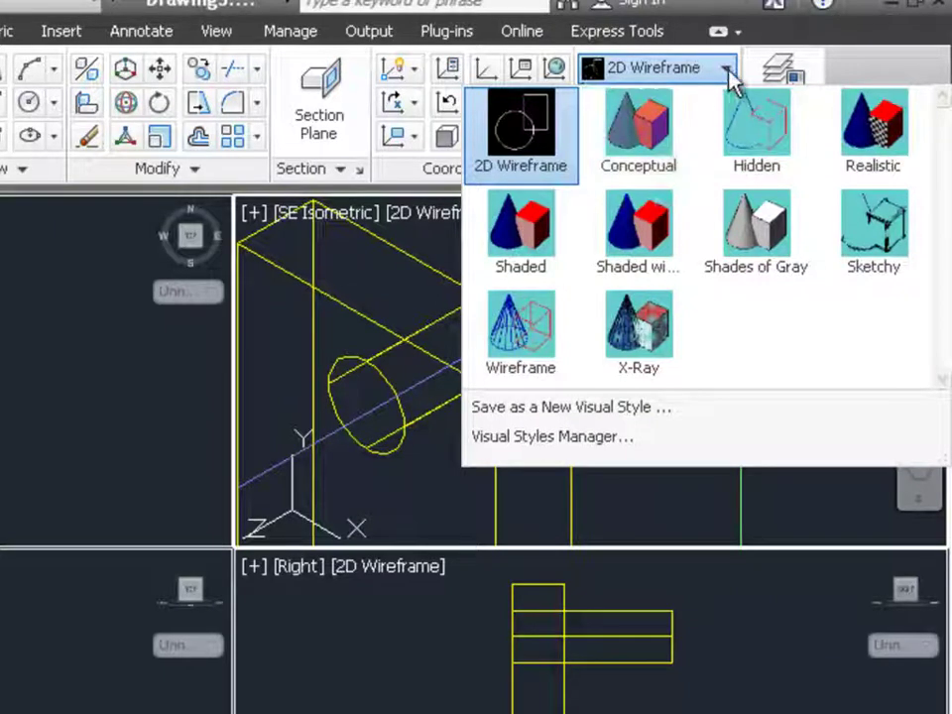
pyautogui.click(527, 149)
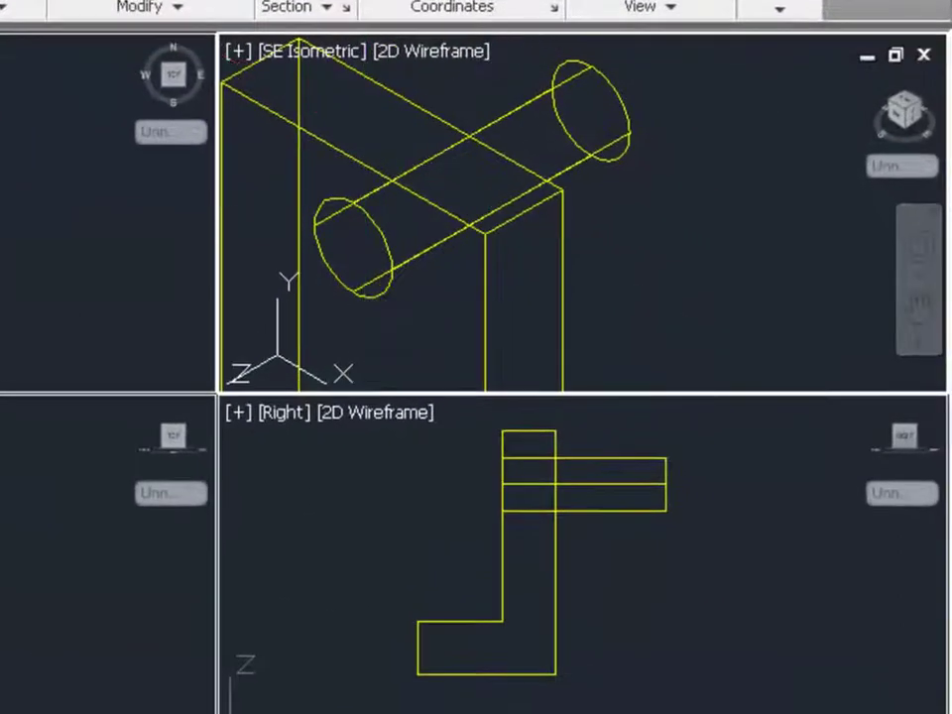
# - Draw a box from a Quadrant snap on the cylinder's end circle, setting its opposite corner and height
pyautogui.rightClick(372, 144)
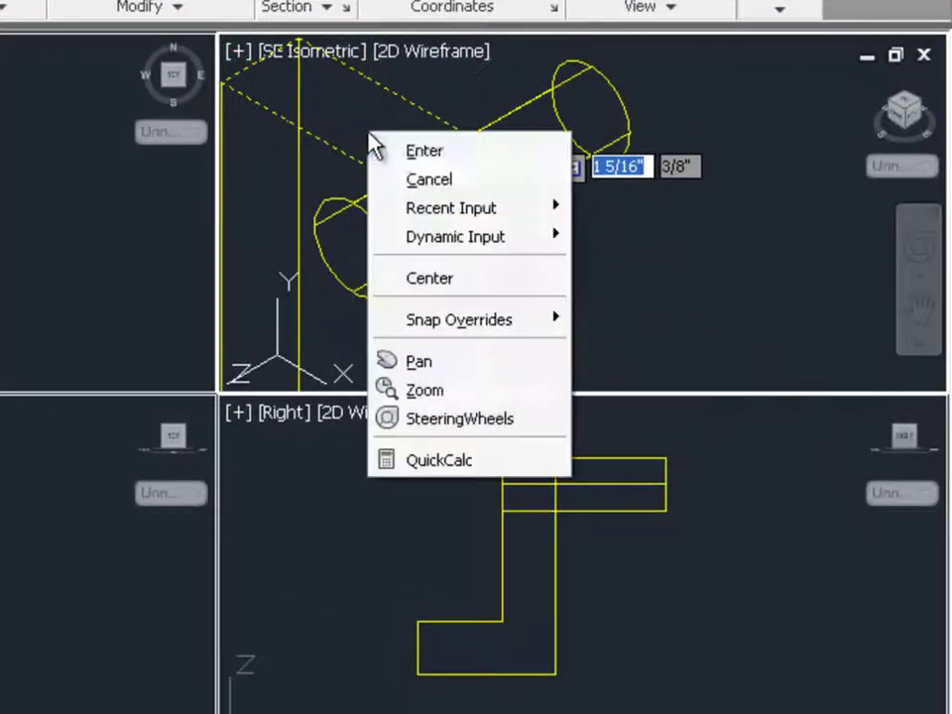
pyautogui.moveTo(476, 324)
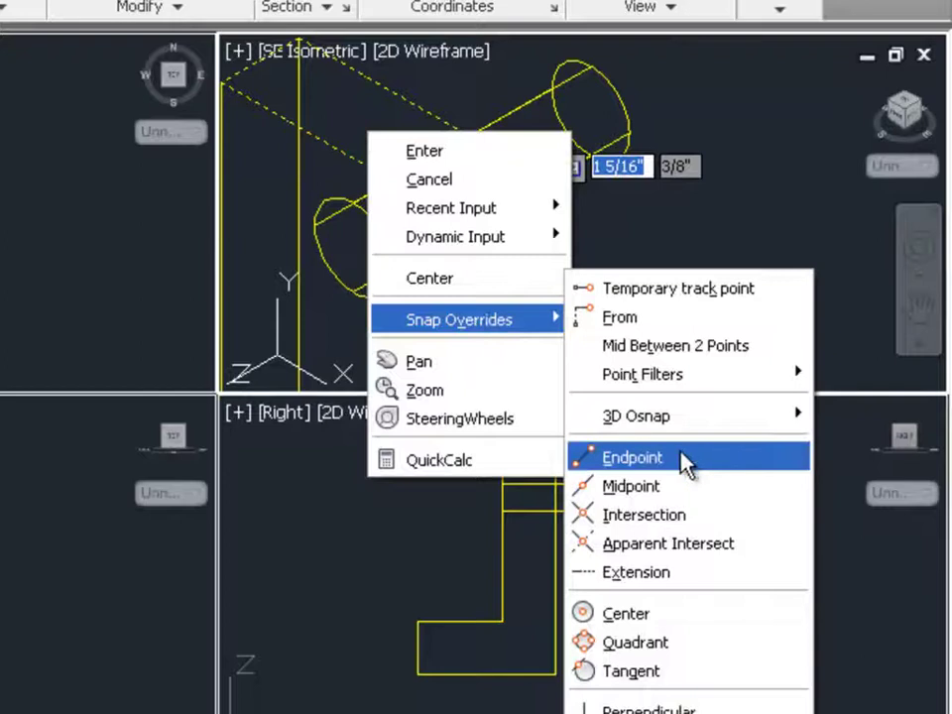
pyautogui.click(702, 642)
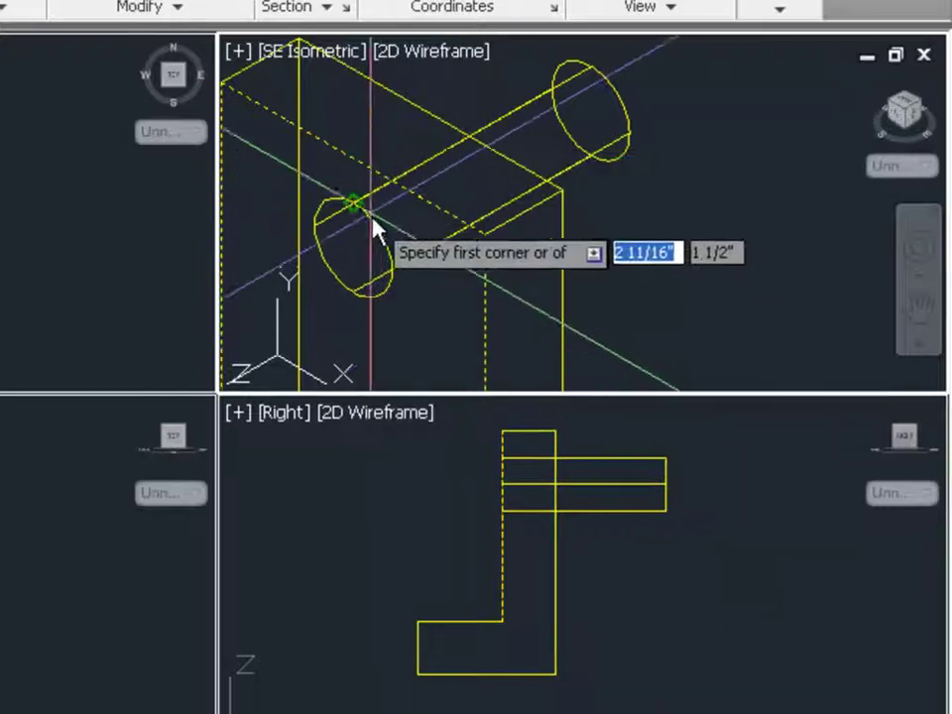
pyautogui.click(322, 239)
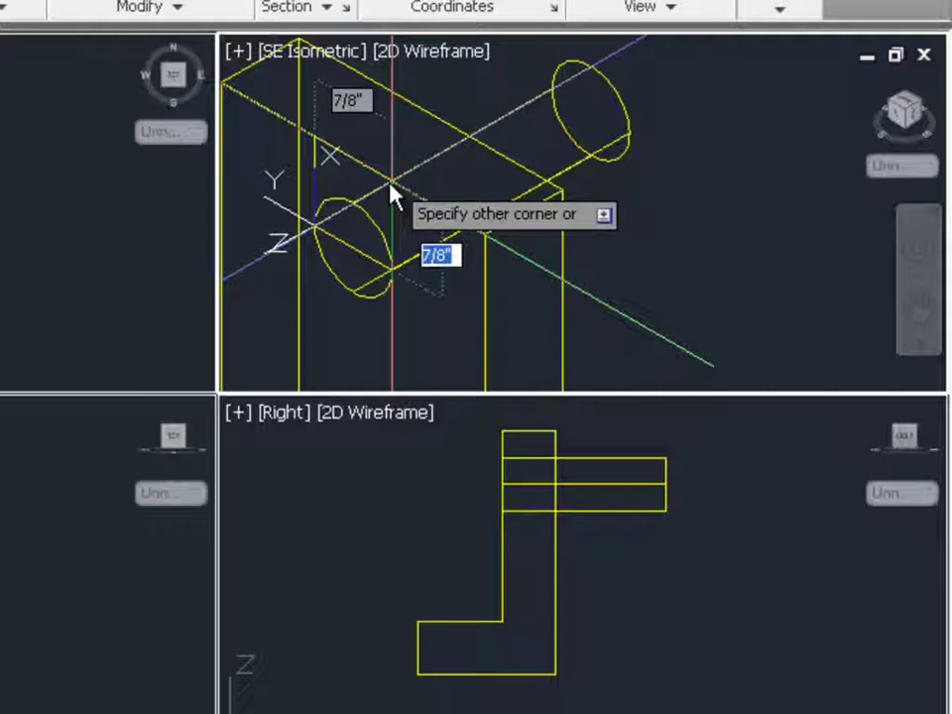
pyautogui.click(393, 193)
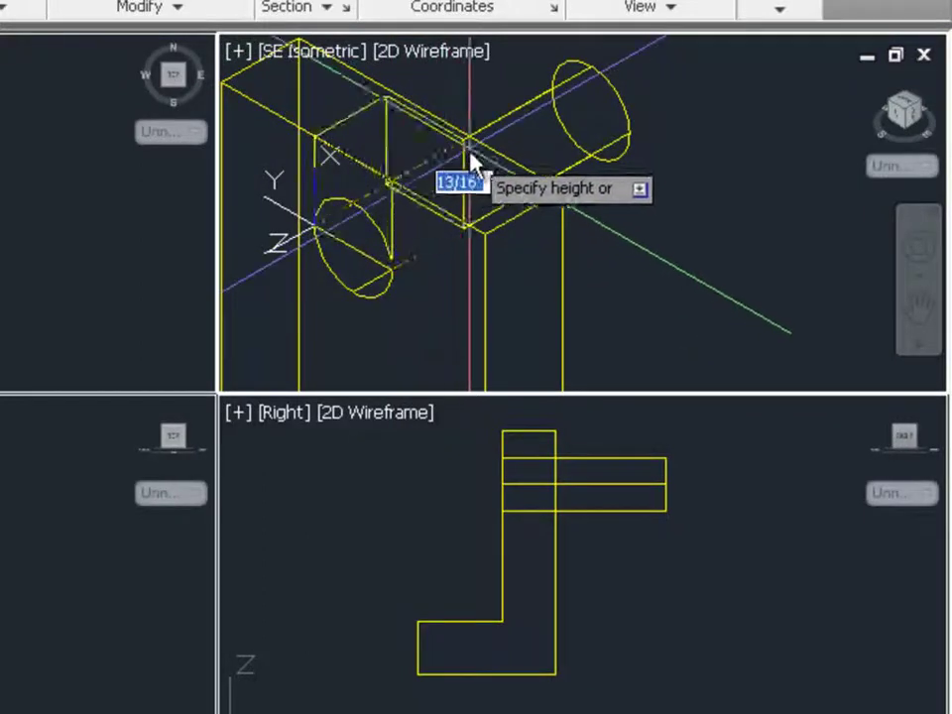
pyautogui.click(583, 155)
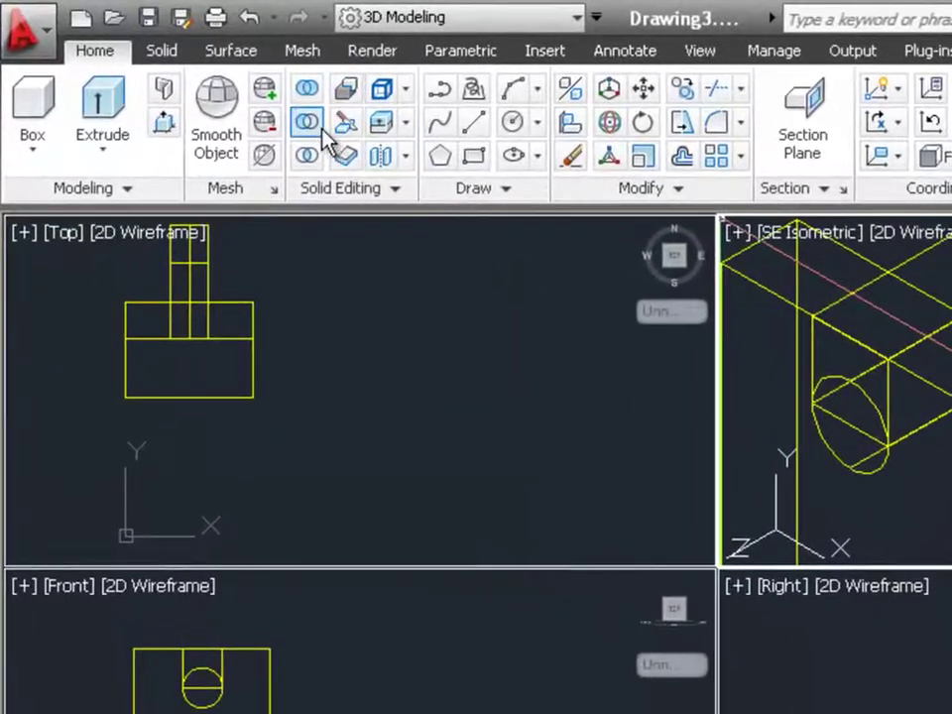
# - Subtract the box and cylinder from the L-shaped solid, then zoom out to see the slot
pyautogui.click(309, 125)
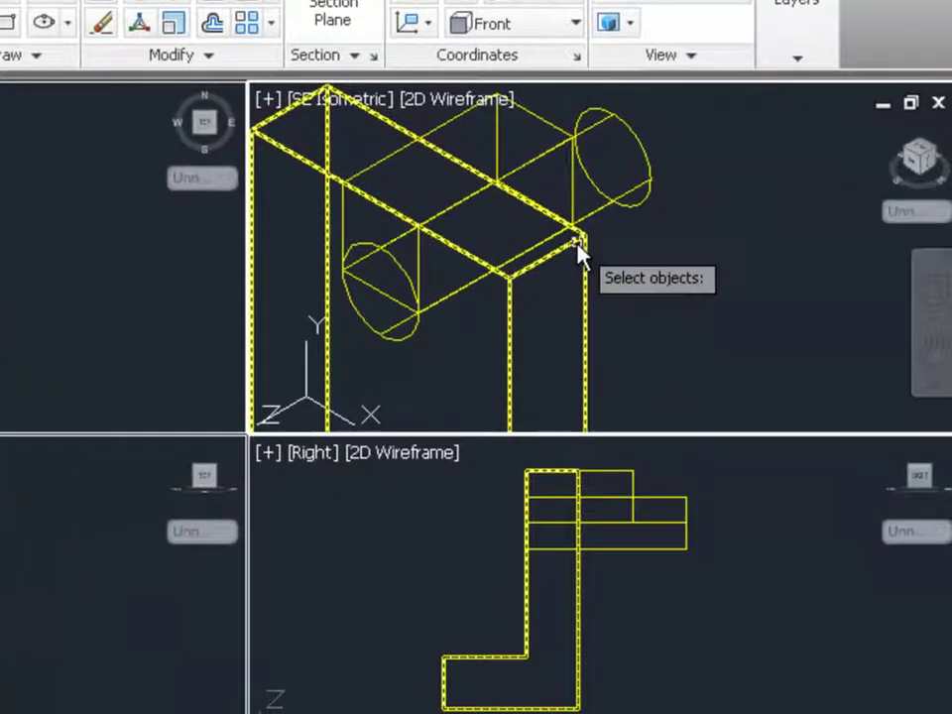
pyautogui.click(577, 244)
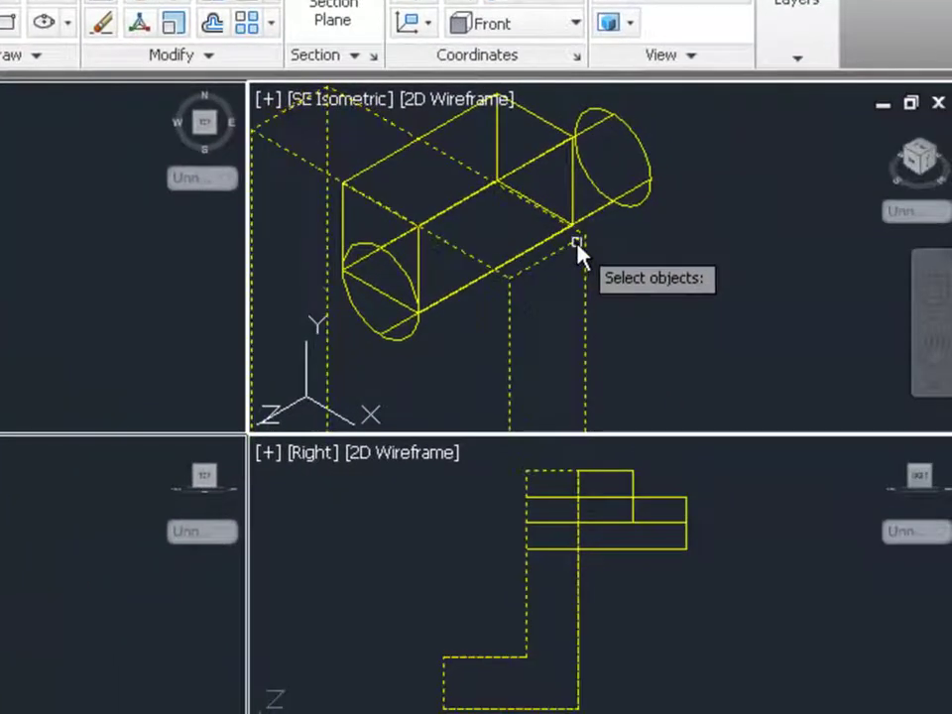
pyautogui.press('Return')
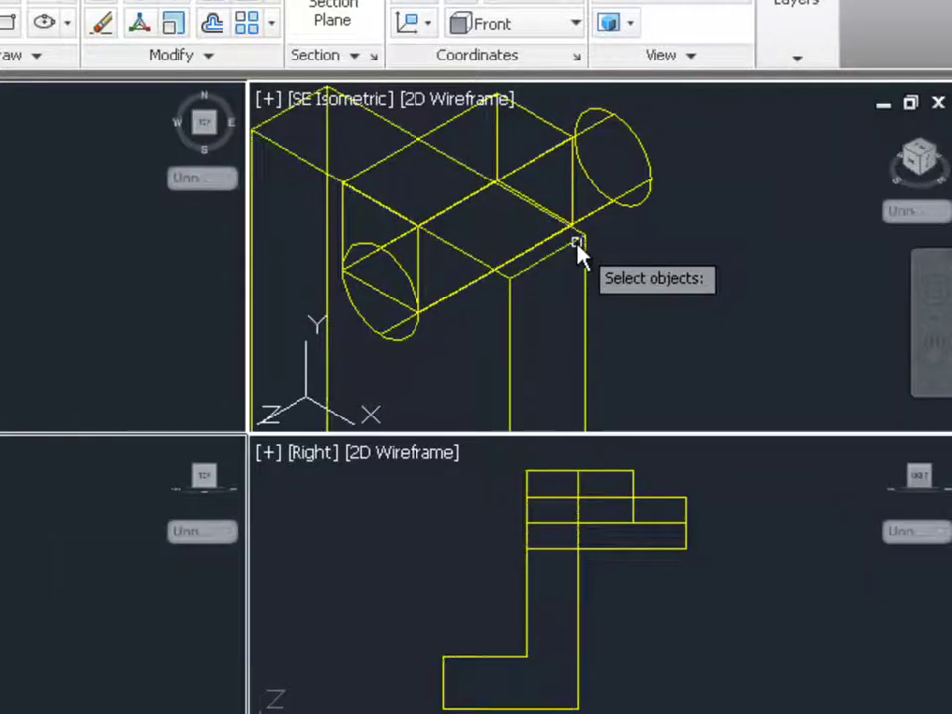
pyautogui.click(545, 157)
pyautogui.click(566, 135)
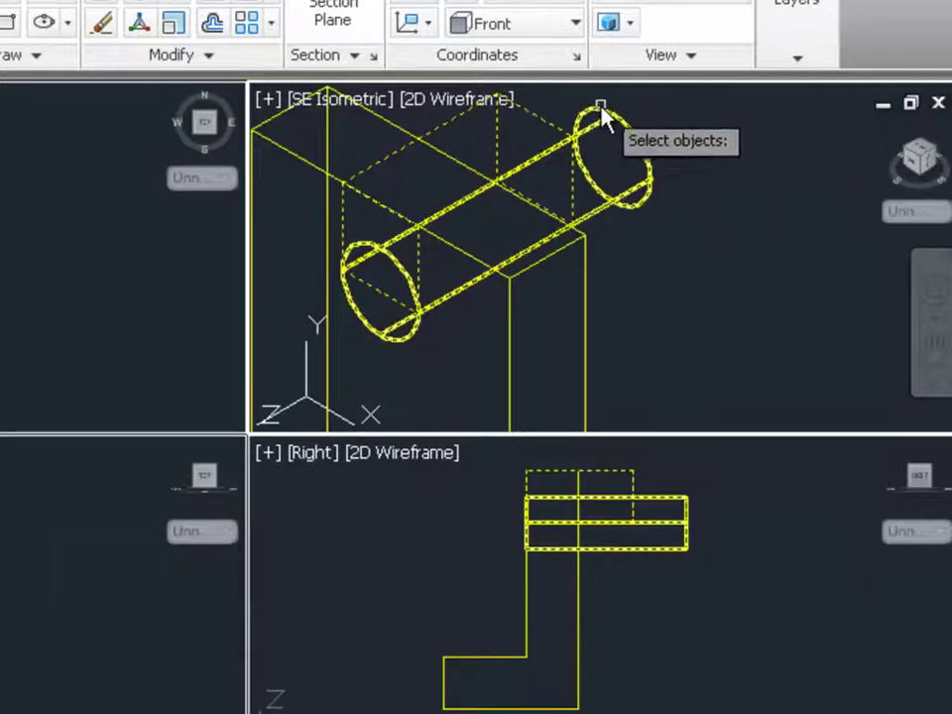
pyautogui.click(601, 112)
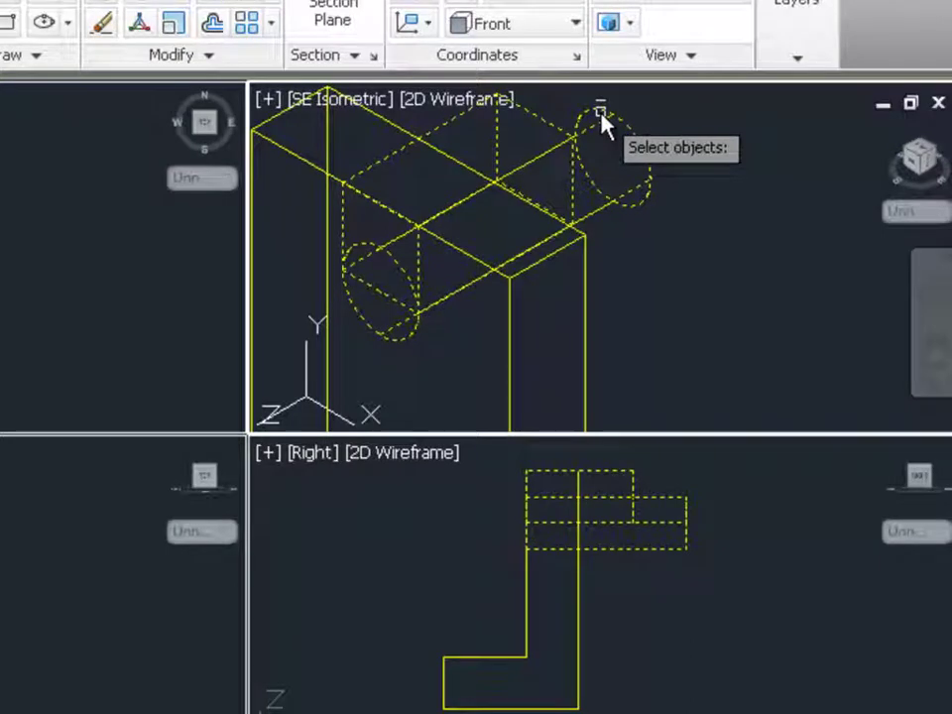
pyautogui.press('Return')
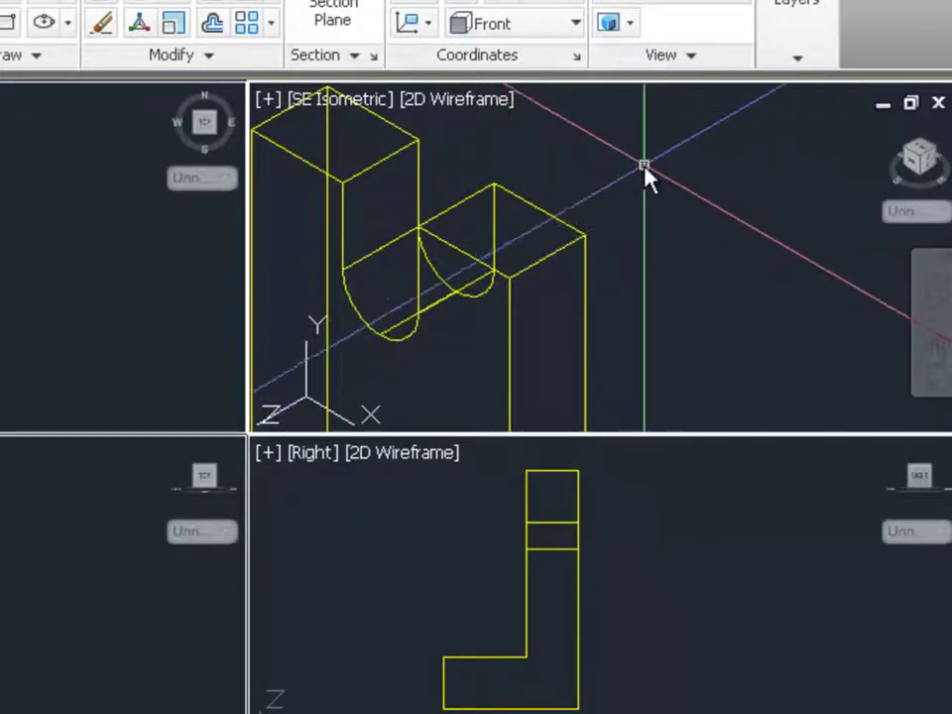
pyautogui.scroll(-3, 653, 165)
pyautogui.moveTo(653, 166); pyautogui.dragTo(729, 330, button='middle')
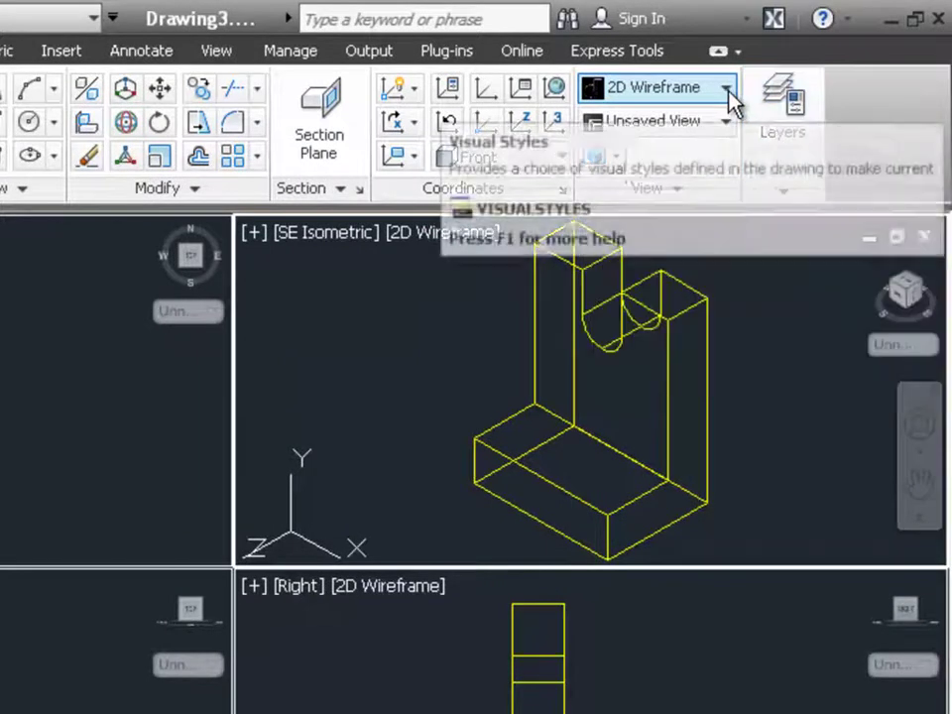
# - Set the SE Isometric viewport's visual style to Conceptual
pyautogui.click(727, 90)
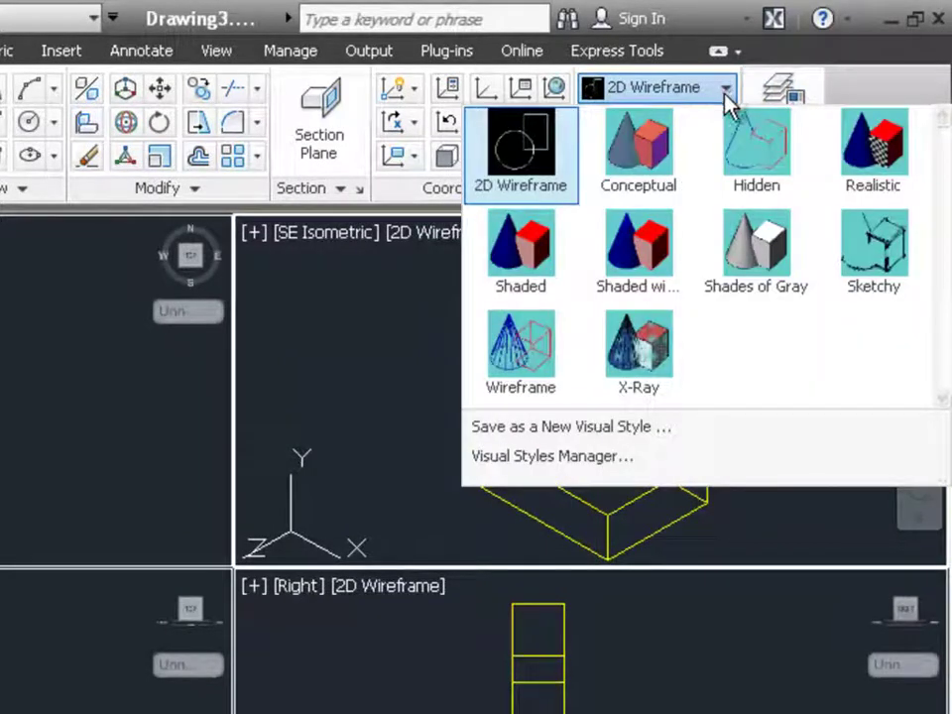
pyautogui.click(648, 169)
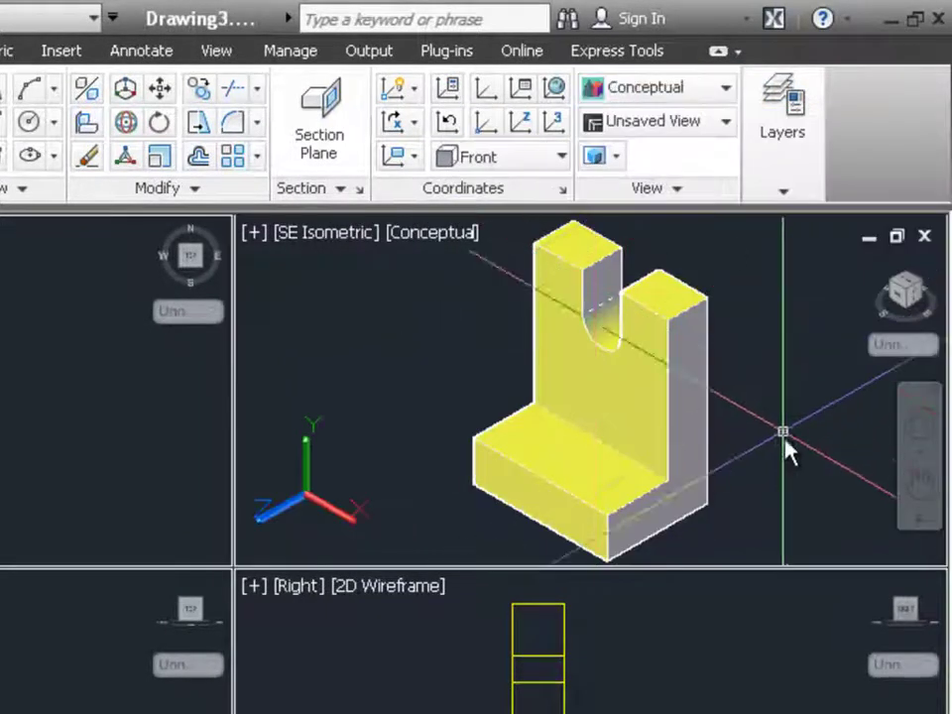